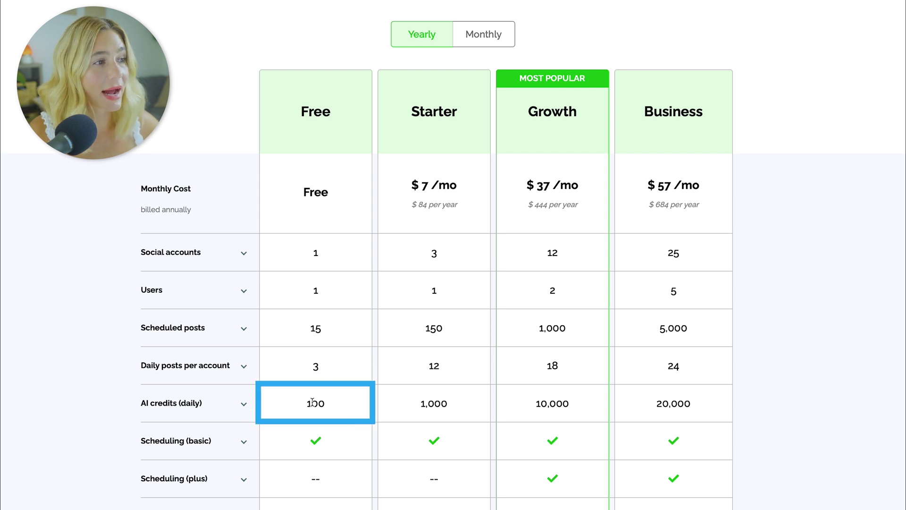
Step: Compare the yearly and monthly prices and feature limits of Post Planner's Free, Starter, Growth and Business plans
{"action": "scroll", "coordinate": [314, 405], "scroll_direction": "down", "scroll_amount": 4}
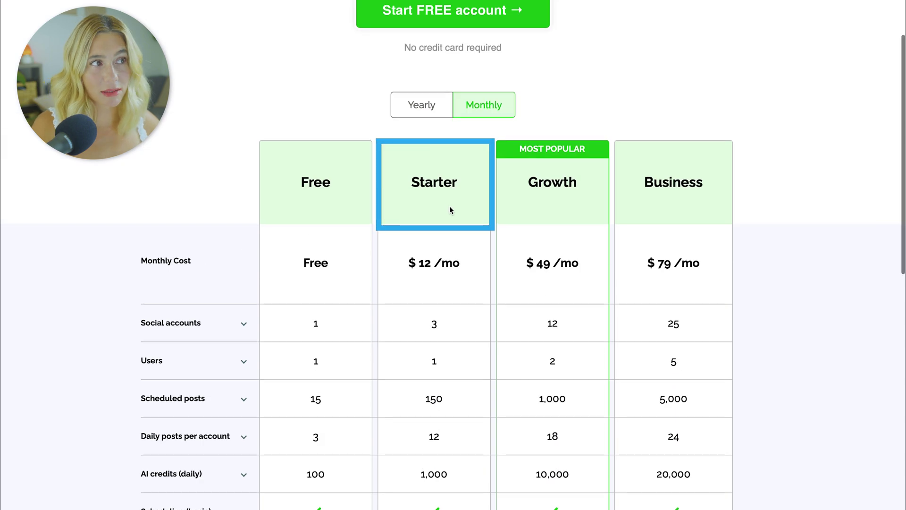
{"action": "scroll", "coordinate": [449, 206], "scroll_direction": "down", "scroll_amount": 1}
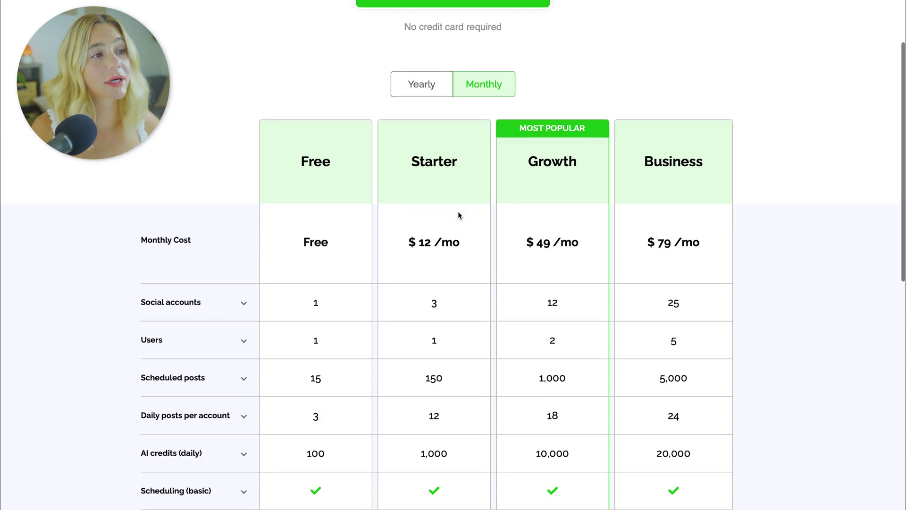
{"action": "scroll", "coordinate": [462, 243], "scroll_direction": "down", "scroll_amount": 1}
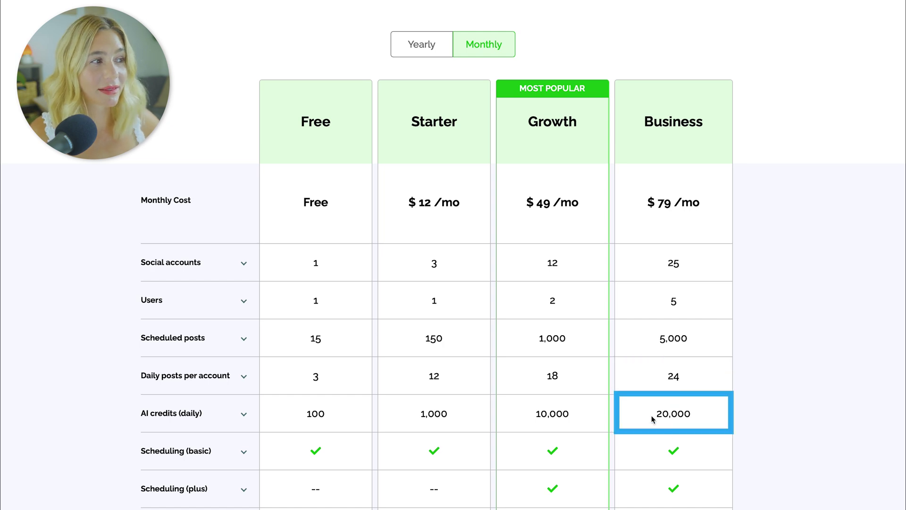
{"action": "scroll", "coordinate": [713, 425], "scroll_direction": "down", "scroll_amount": 4}
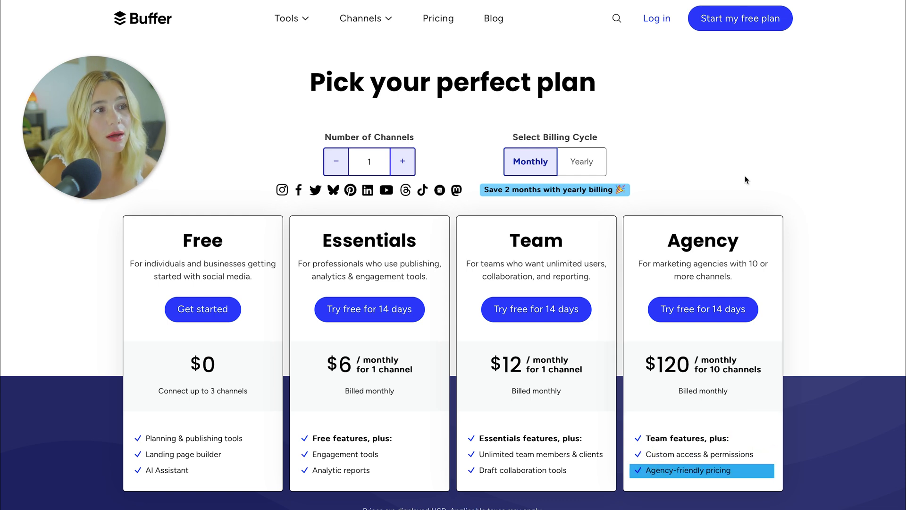
Step: Raise the number of channels by nine under monthly billing on Buffer's pricing page to compare plan costs
{"action": "left_click", "coordinate": [403, 162]}
{"action": "left_click", "coordinate": [402, 162]}
{"action": "left_click", "coordinate": [402, 162]}
{"action": "left_click", "coordinate": [403, 161]}
{"action": "left_click", "coordinate": [403, 162]}
{"action": "left_click", "coordinate": [403, 162]}
{"action": "left_click", "coordinate": [402, 162]}
{"action": "left_click", "coordinate": [403, 162]}
{"action": "left_click", "coordinate": [403, 162]}
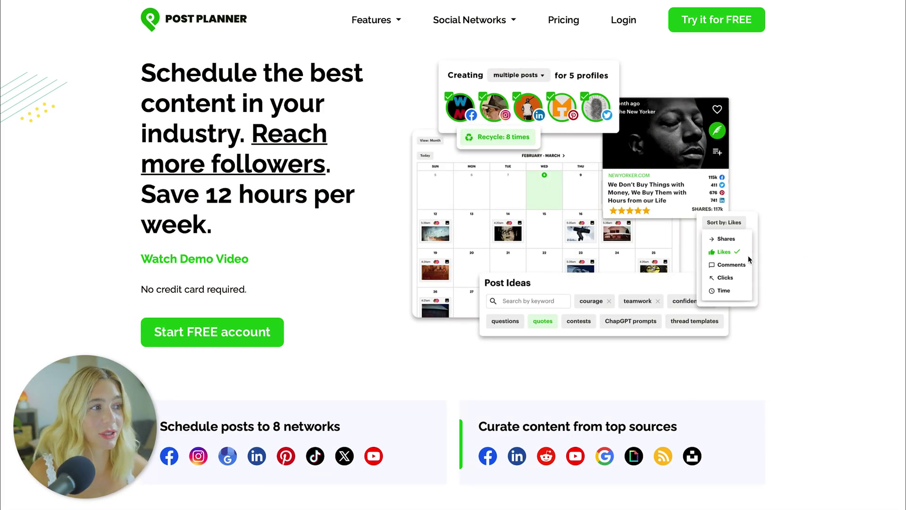
Step: Start a free Post Planner account and expand the composer's network customization and post creation sections
{"action": "left_click", "coordinate": [212, 337]}
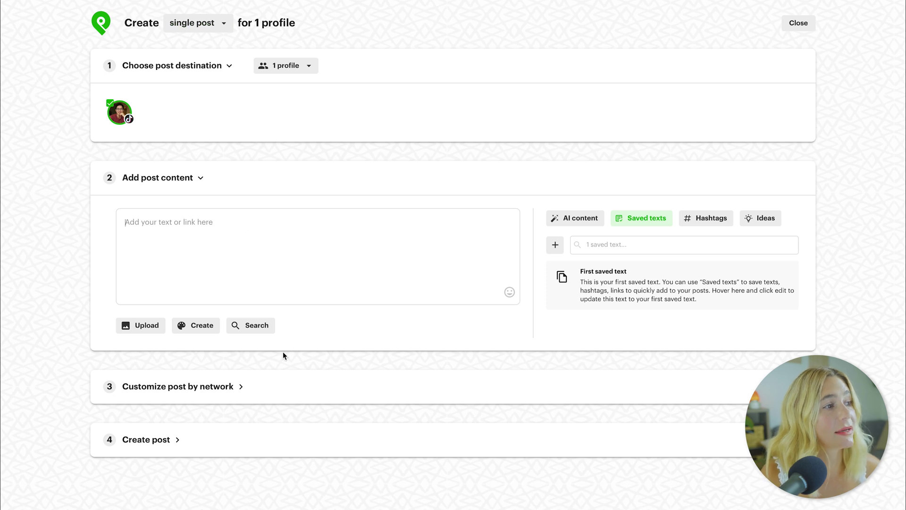
{"action": "left_click", "coordinate": [223, 389]}
{"action": "left_click", "coordinate": [226, 390]}
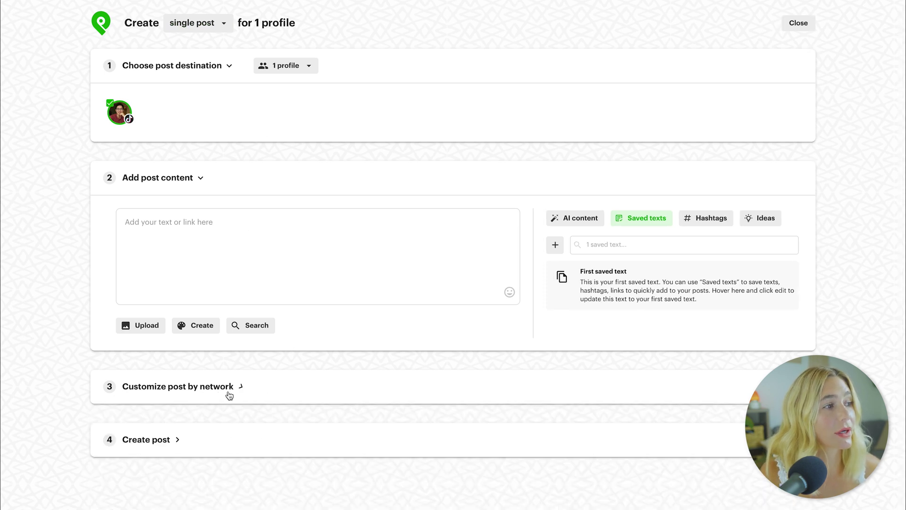
{"action": "left_click", "coordinate": [176, 442]}
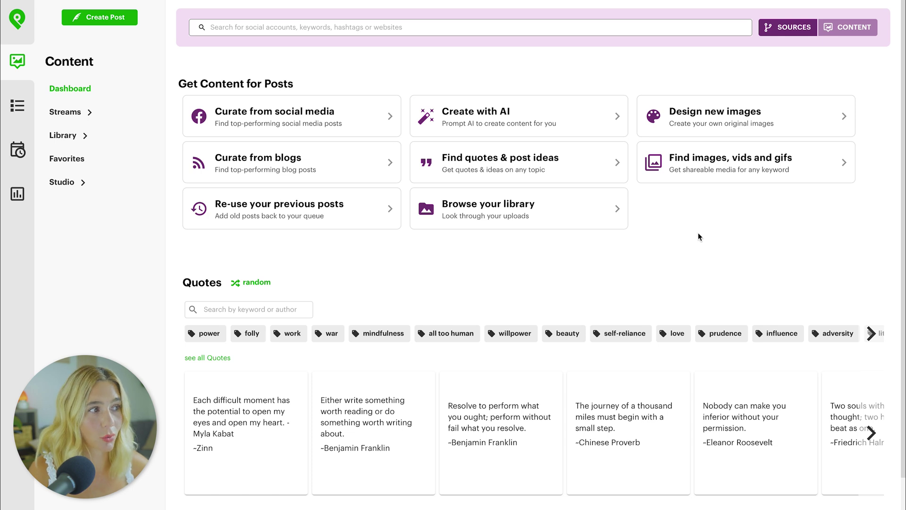
Step: Browse the quotes and popular content streams on Post Planner's content dashboard
{"action": "left_click", "coordinate": [232, 311]}
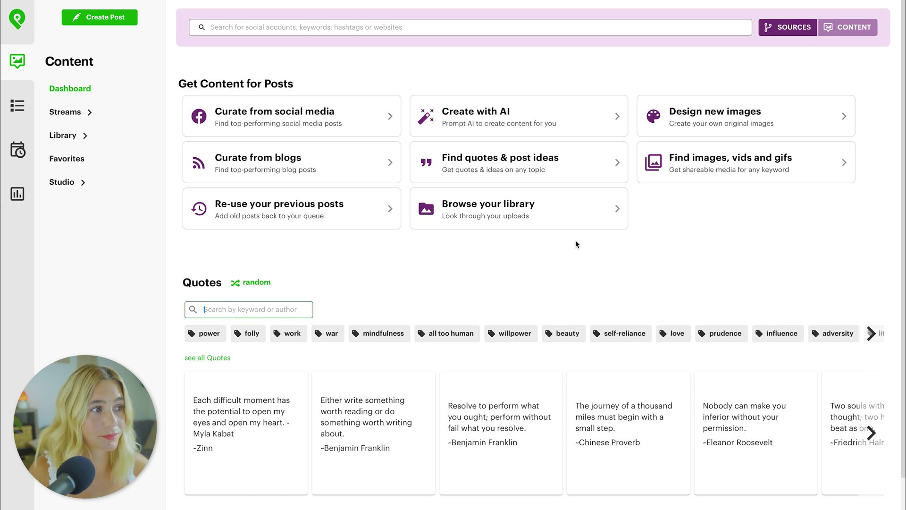
{"action": "scroll", "coordinate": [196, 238], "scroll_direction": "down", "scroll_amount": 6}
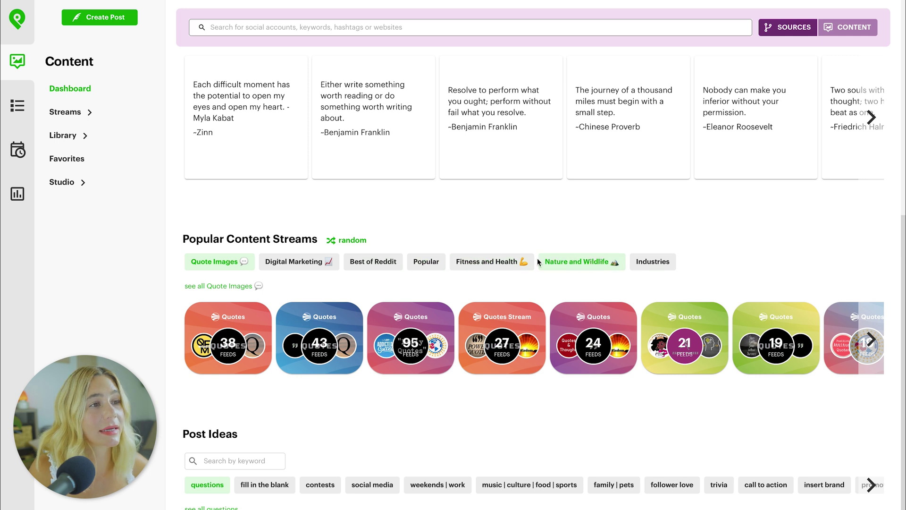
{"action": "mouse_move", "coordinate": [443, 327]}
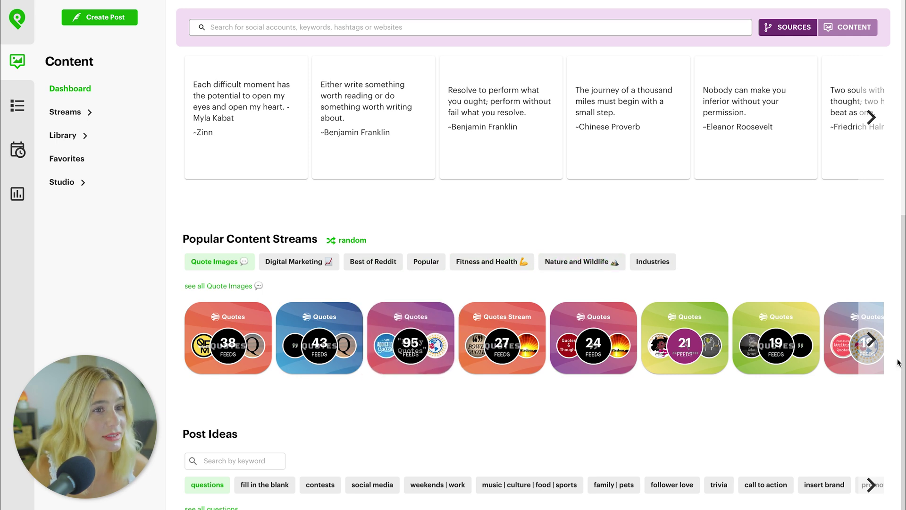
{"action": "scroll", "coordinate": [207, 290], "scroll_direction": "down", "scroll_amount": 4}
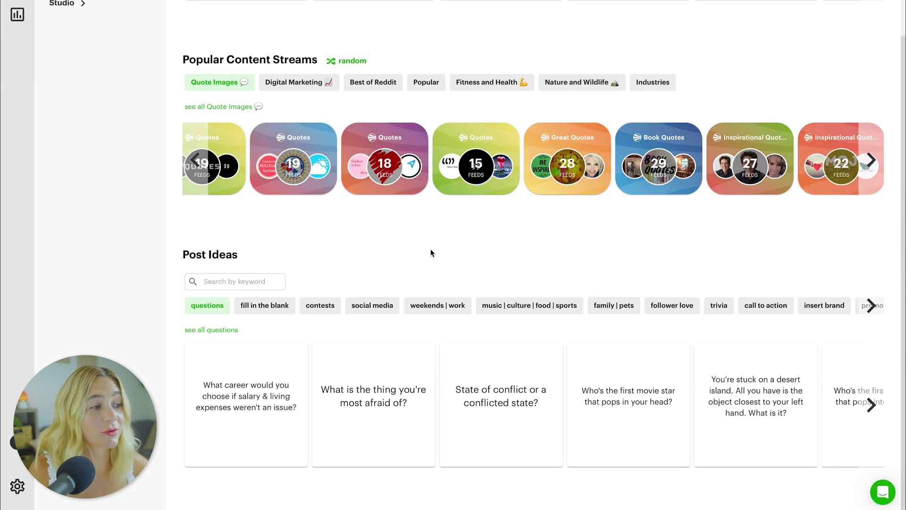
Step: Browse the post ideas by category: questions, fill in the blank, contests and social media
{"action": "left_click", "coordinate": [320, 305]}
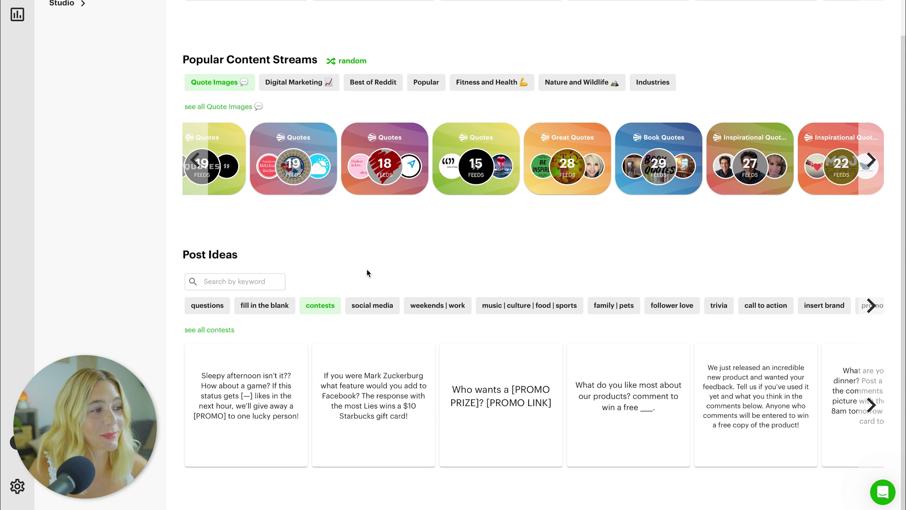
{"action": "left_click", "coordinate": [205, 305]}
{"action": "left_click", "coordinate": [264, 307]}
{"action": "left_click", "coordinate": [326, 307]}
{"action": "left_click", "coordinate": [380, 308]}
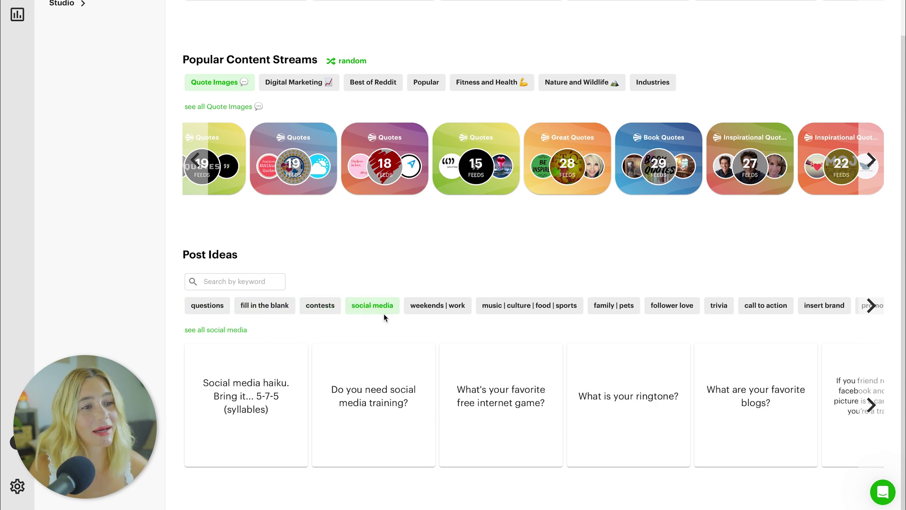
{"action": "left_click", "coordinate": [238, 286]}
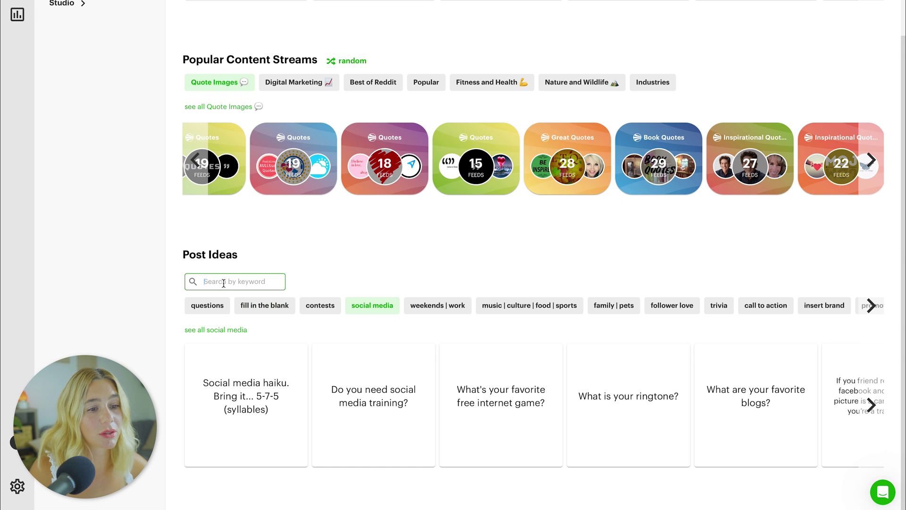
Step: Look through the content streams, library, favorites and the studio's image and video creation choices
{"action": "left_click", "coordinate": [69, 115]}
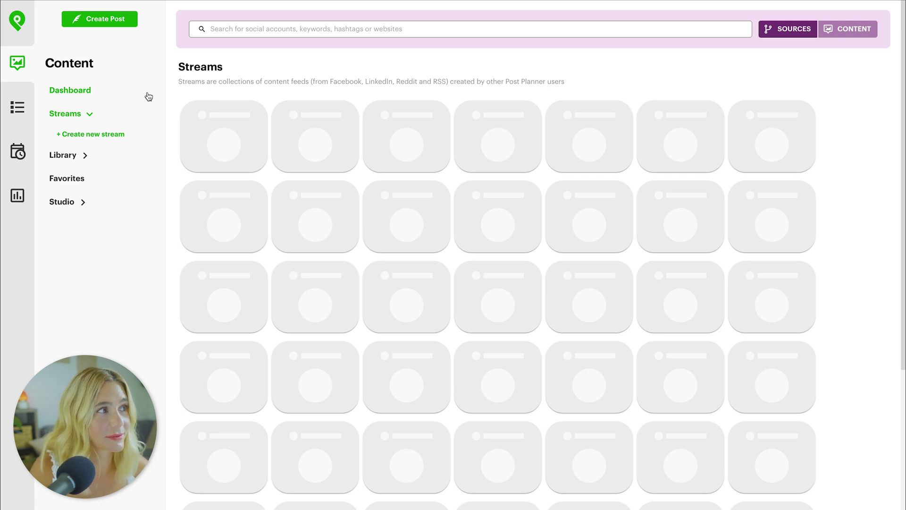
{"action": "left_click", "coordinate": [63, 155]}
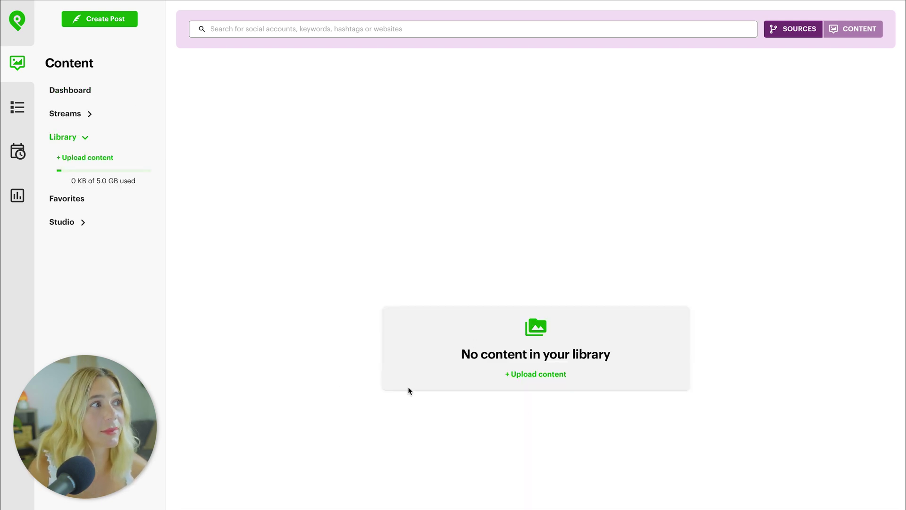
{"action": "left_click", "coordinate": [70, 197]}
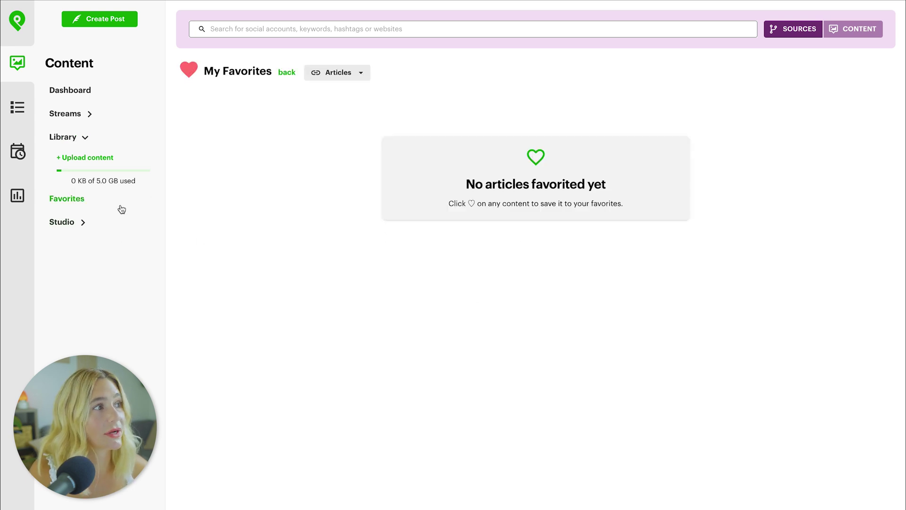
{"action": "left_click", "coordinate": [75, 228]}
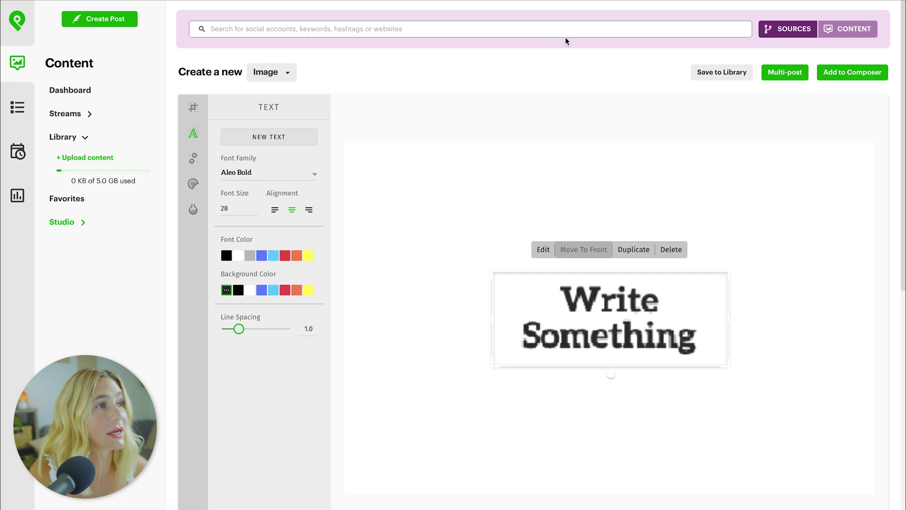
{"action": "left_click", "coordinate": [288, 81]}
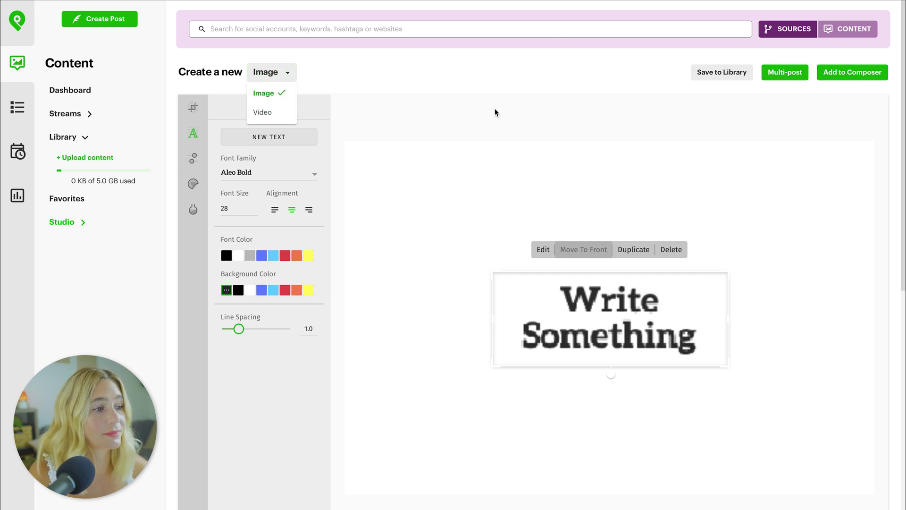
Step: Add a posting time from the Sunday 3 AM slot of the Default Plan and set it to 06:00 AM
{"action": "left_click", "coordinate": [20, 153]}
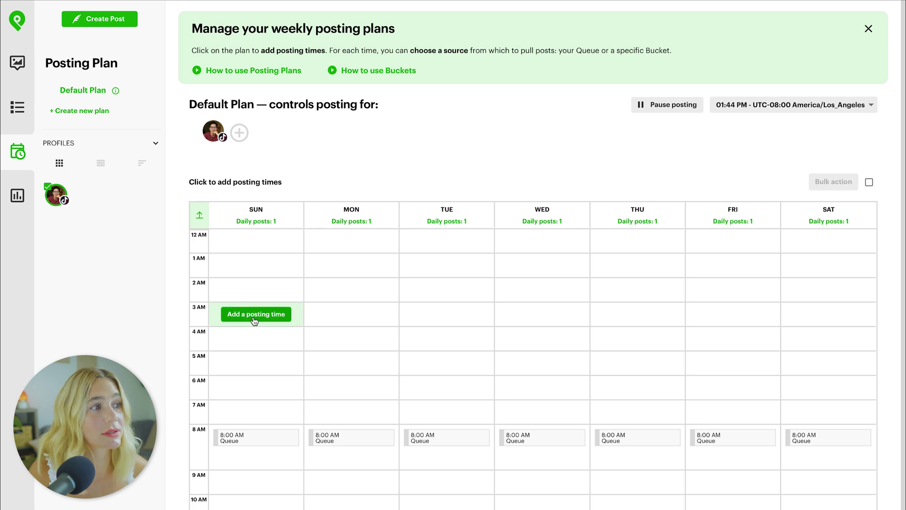
{"action": "left_click", "coordinate": [255, 313]}
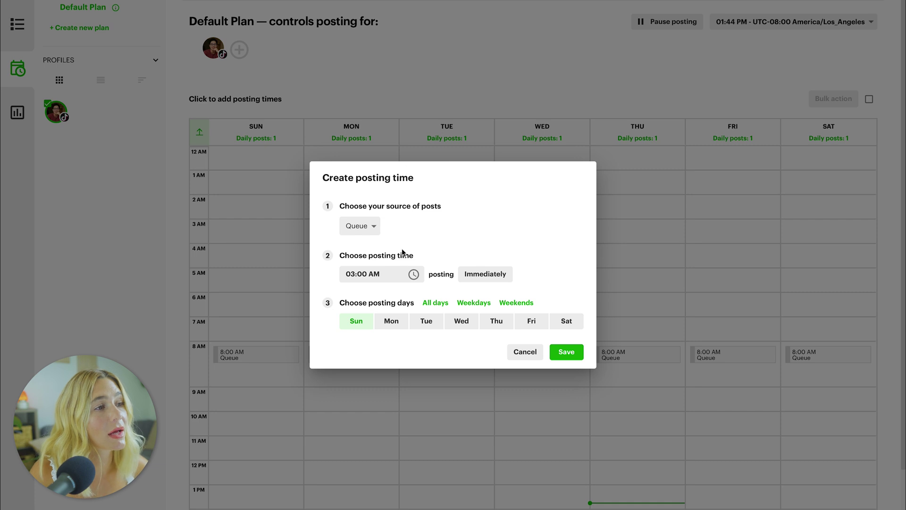
{"action": "left_click", "coordinate": [414, 274]}
{"action": "left_click", "coordinate": [362, 350]}
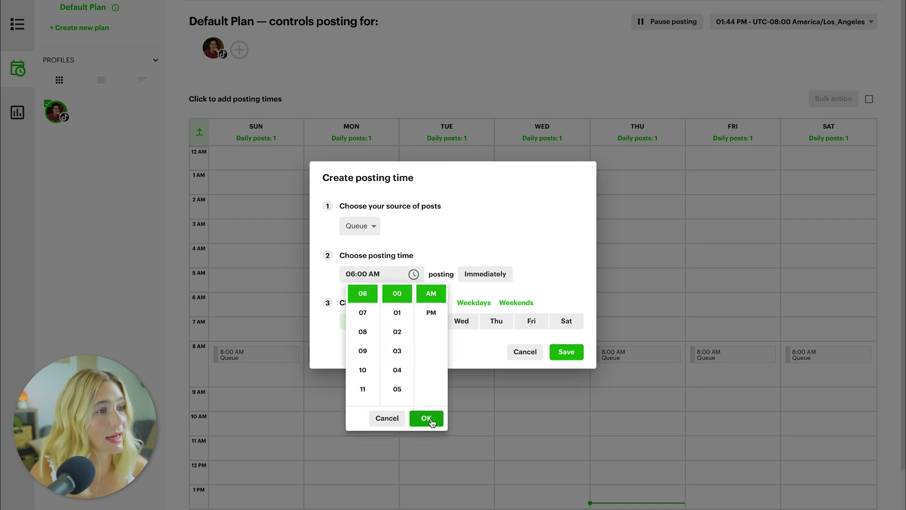
{"action": "left_click", "coordinate": [428, 419]}
Step: Try the different day selections, set the posting days to weekdays, and save the posting time
{"action": "left_click", "coordinate": [384, 321]}
{"action": "left_click", "coordinate": [388, 325]}
{"action": "left_click", "coordinate": [579, 325]}
{"action": "left_click", "coordinate": [430, 306]}
{"action": "left_click", "coordinate": [467, 305]}
{"action": "left_click", "coordinate": [509, 306]}
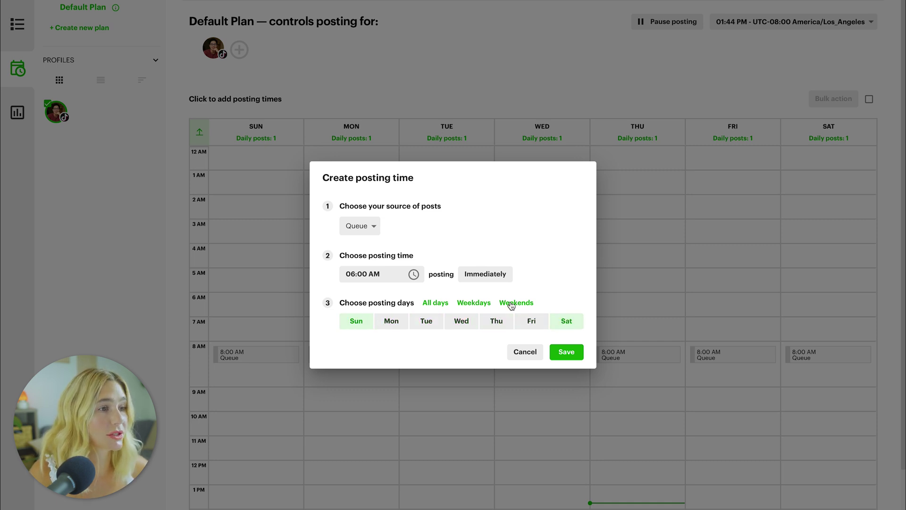
{"action": "left_click", "coordinate": [482, 303]}
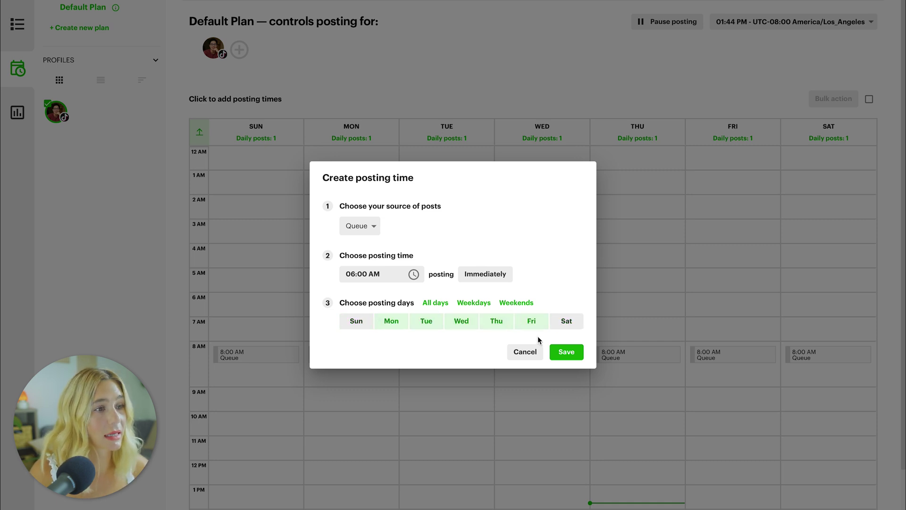
{"action": "left_click", "coordinate": [566, 353]}
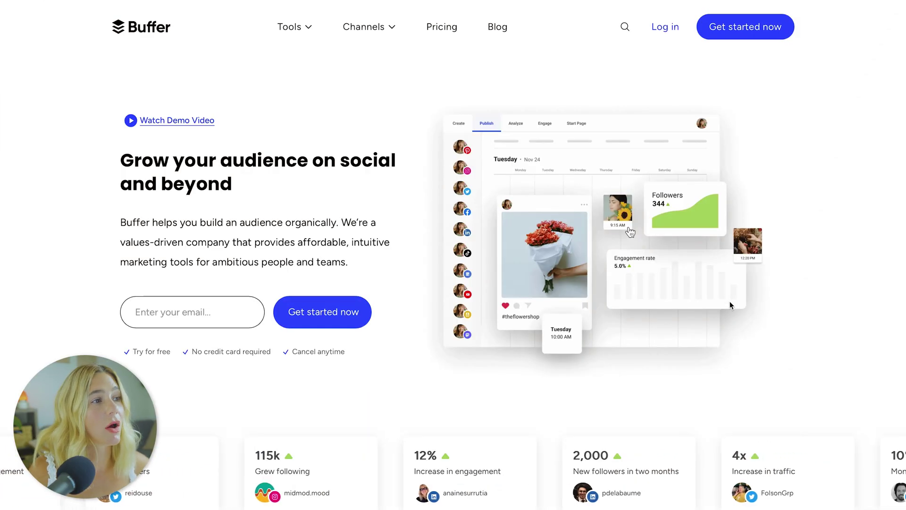
Step: Switch to Buffer and start a new idea titled "Title" in the Create board's To Do group, leaving its body empty
{"action": "left_click", "coordinate": [184, 307]}
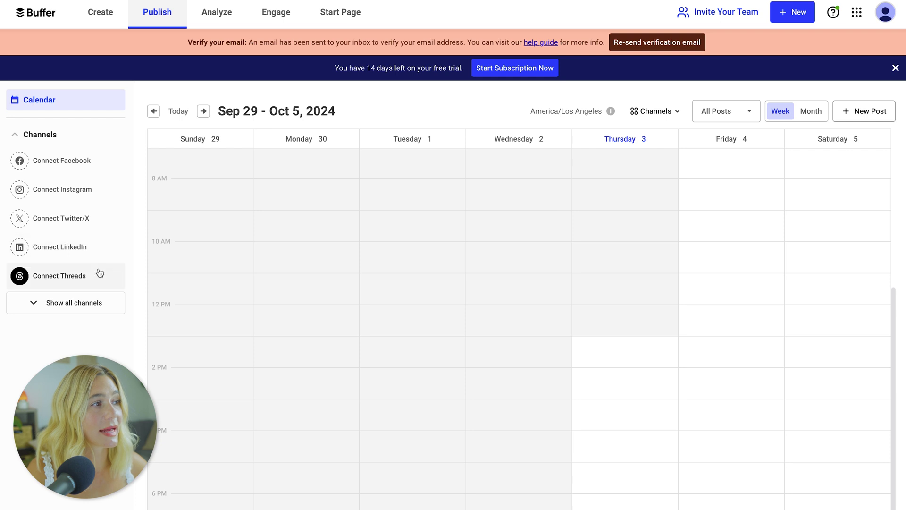
{"action": "left_click", "coordinate": [96, 13]}
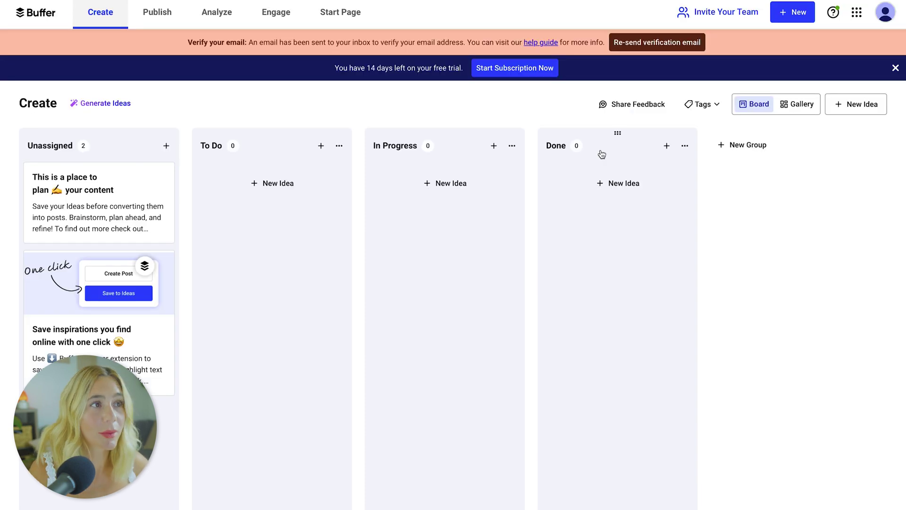
{"action": "left_click", "coordinate": [280, 187]}
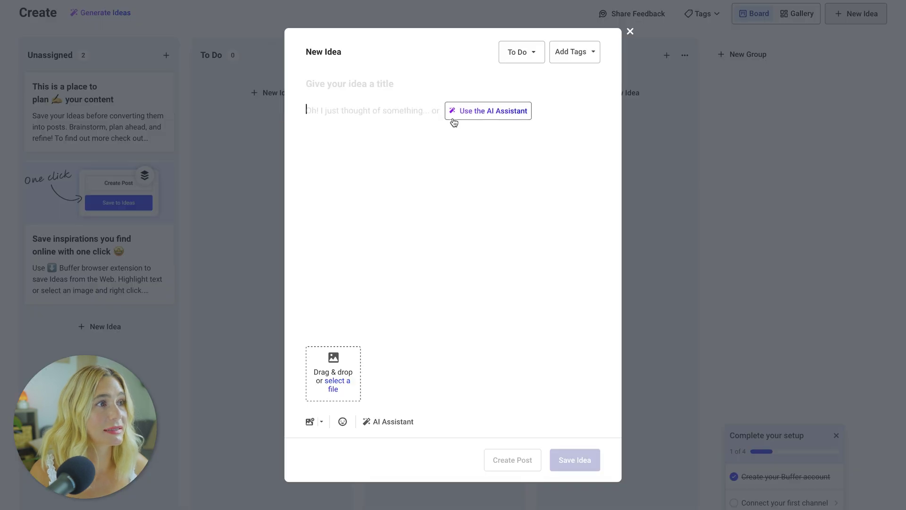
{"action": "type", "text": "Title"}
{"action": "key", "text": "Return"}
{"action": "type", "text": "thou"}
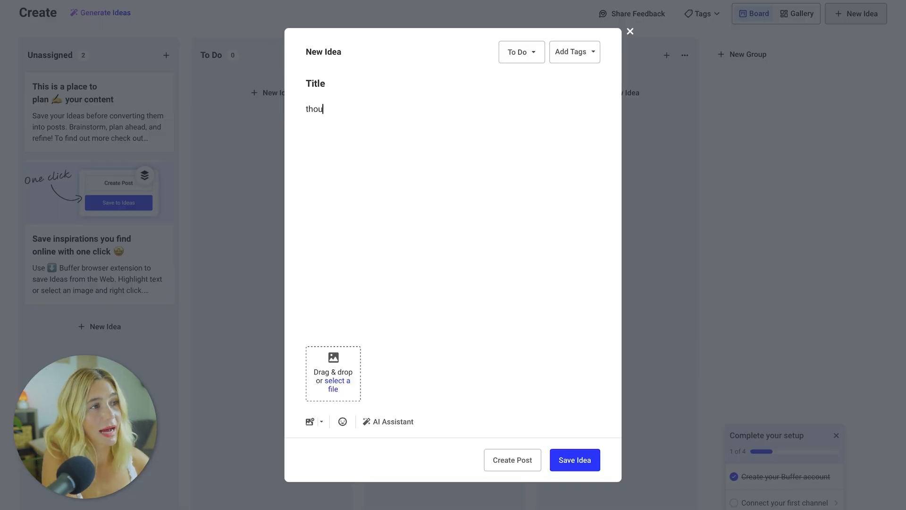
{"action": "key", "text": "BackSpace"}
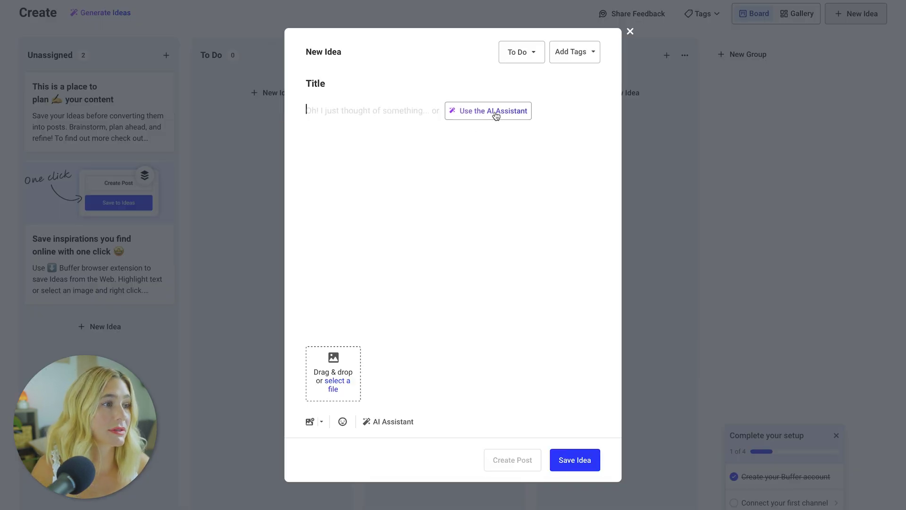
Step: Generate text for the idea with the AI Assistant using the prompt "content about dog walking"
{"action": "left_click", "coordinate": [479, 112]}
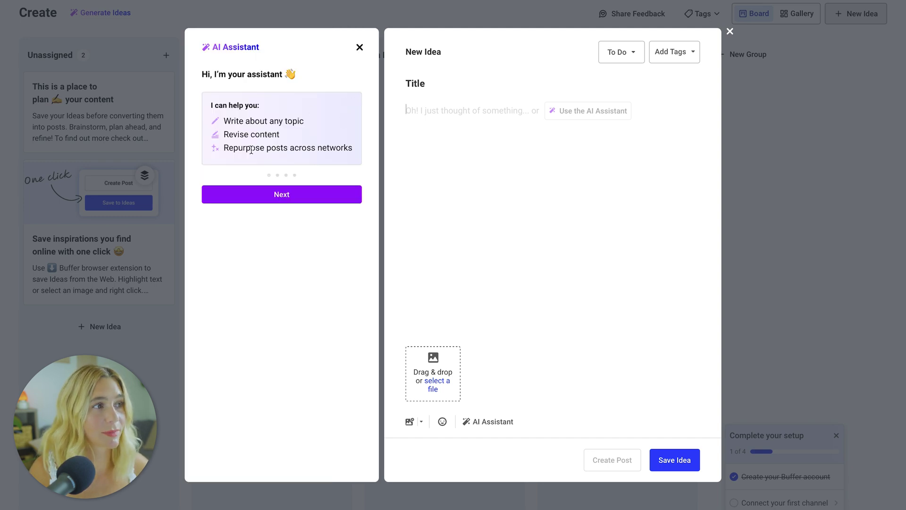
{"action": "left_click", "coordinate": [306, 200]}
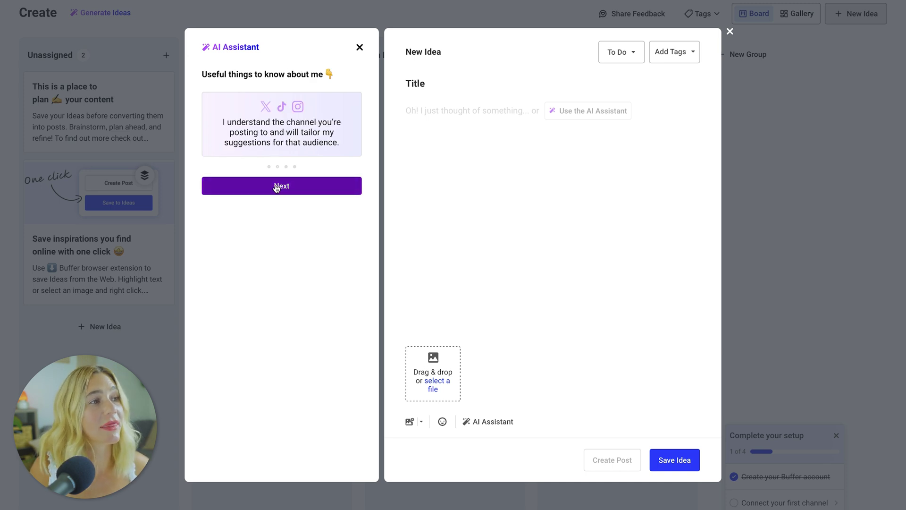
{"action": "left_click", "coordinate": [289, 189]}
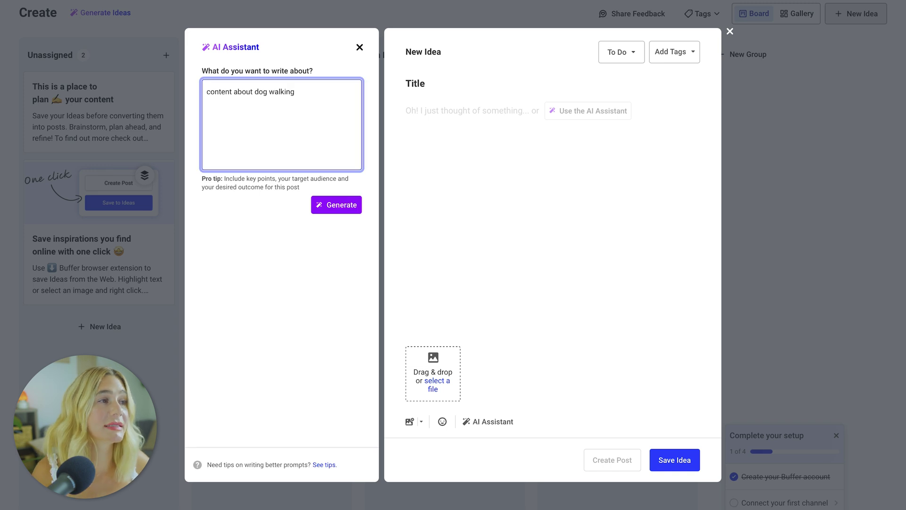
{"action": "left_click", "coordinate": [357, 200]}
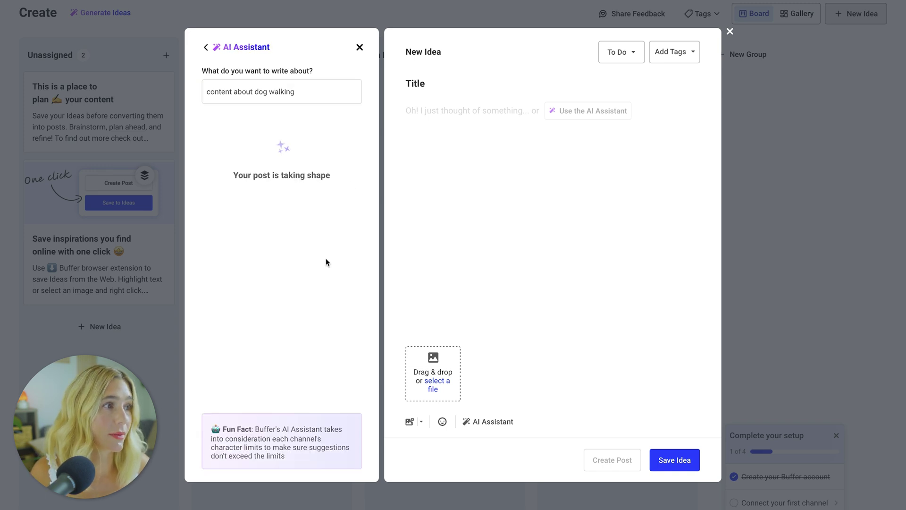
Step: Insert the generated dog walking text into the idea, check the available group and tag options, and save the idea
{"action": "scroll", "coordinate": [325, 162], "scroll_direction": "down", "scroll_amount": 2}
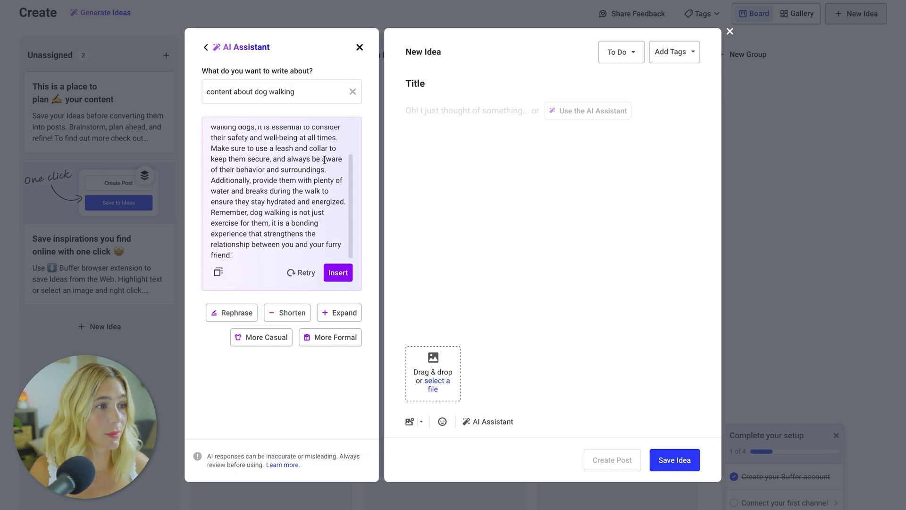
{"action": "left_click", "coordinate": [338, 272]}
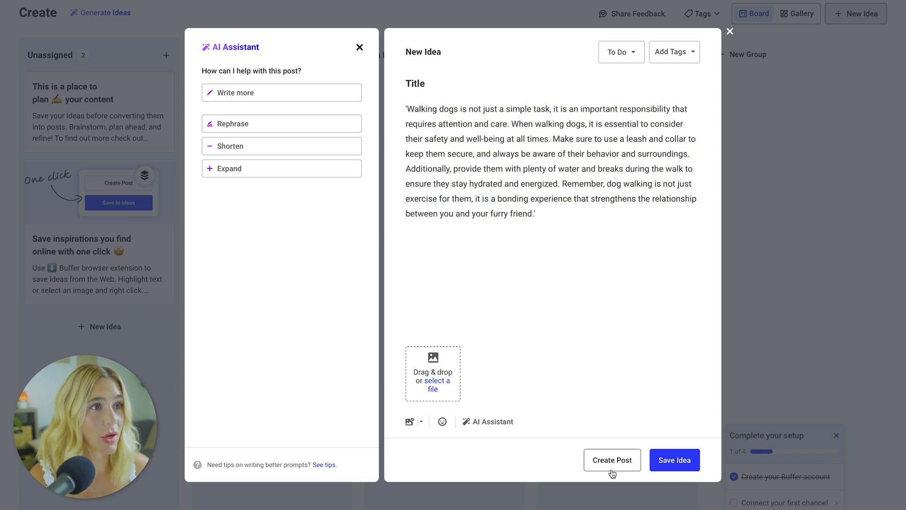
{"action": "left_click", "coordinate": [622, 53]}
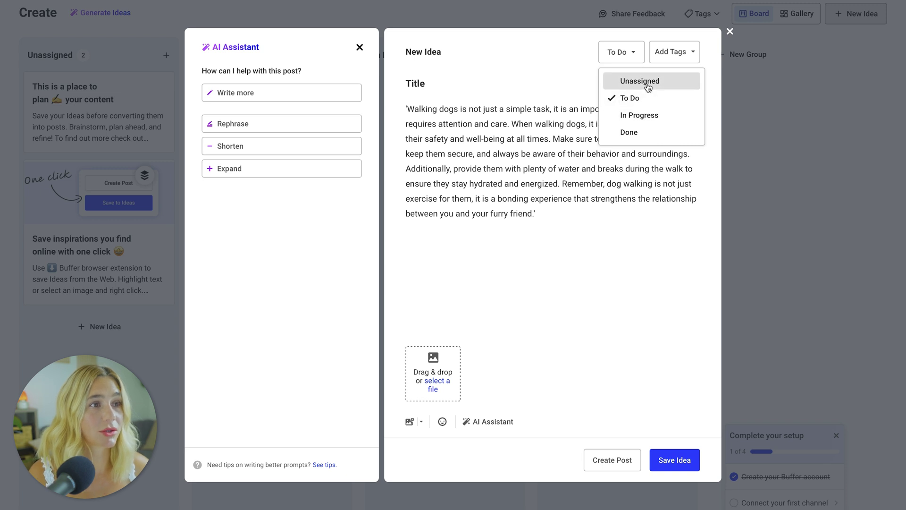
{"action": "left_click", "coordinate": [681, 56]}
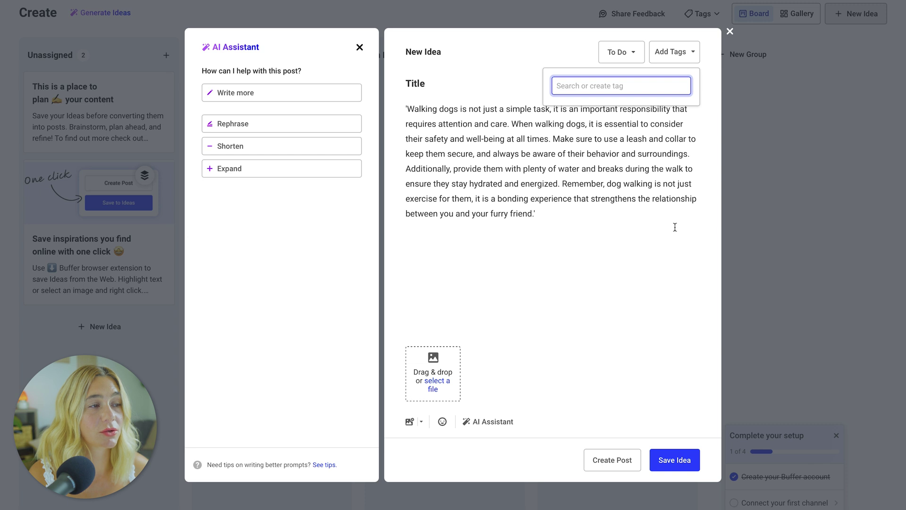
{"action": "left_click", "coordinate": [675, 461]}
Step: Move the saved idea from the To Do group to Done, and preview the ideas in Gallery view before returning to Board view
{"action": "left_click_drag", "start_coordinate": [283, 92], "coordinate": [640, 95]}
{"action": "left_click", "coordinate": [799, 16]}
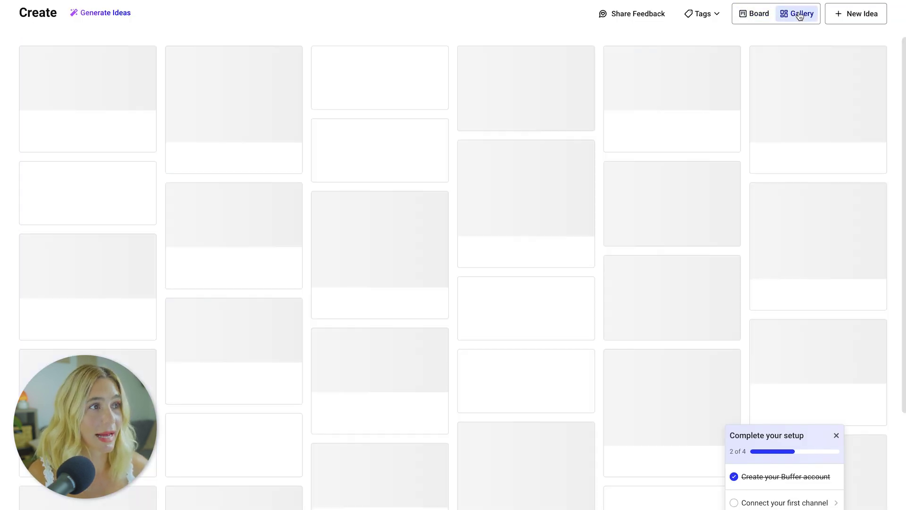
{"action": "left_click", "coordinate": [754, 14]}
Step: Open the Publish calendar and start a new post from the Thursday, October 3 slot at 2 PM
{"action": "left_click", "coordinate": [171, 23]}
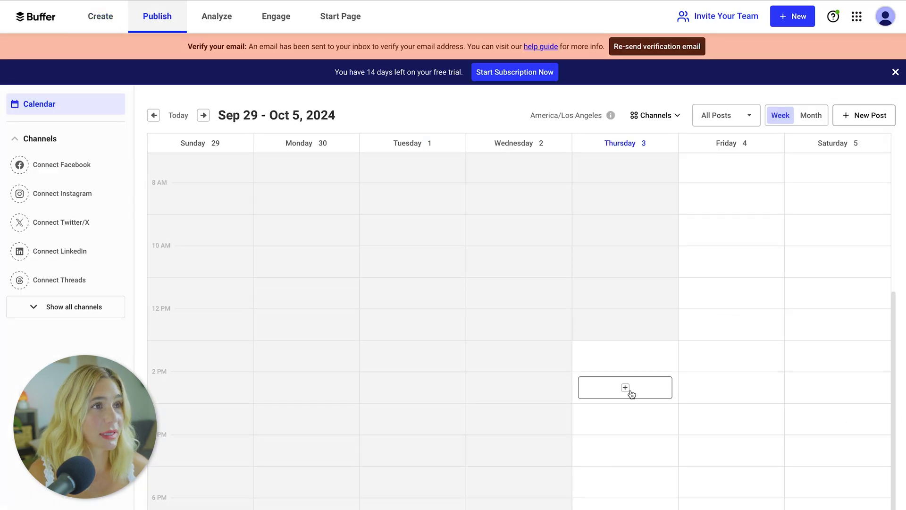
{"action": "left_click", "coordinate": [631, 393]}
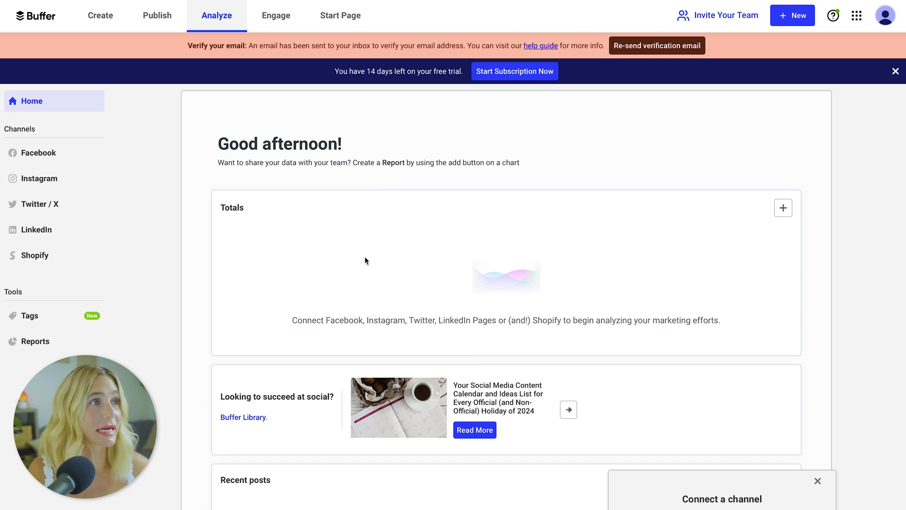
Step: Open the Start Page section and look through all the starting templates
{"action": "left_click", "coordinate": [337, 22]}
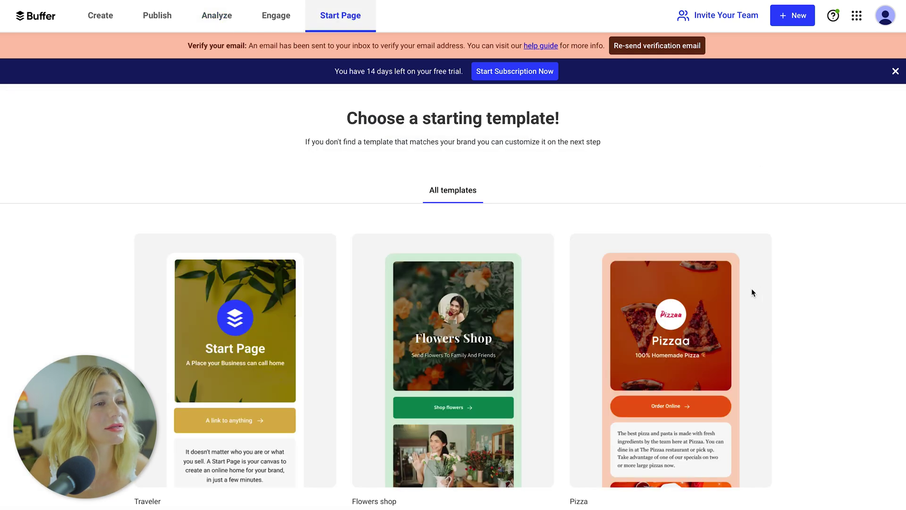
{"action": "scroll", "coordinate": [513, 393], "scroll_direction": "down", "scroll_amount": 2}
{"action": "scroll", "coordinate": [514, 393], "scroll_direction": "up", "scroll_amount": 2}
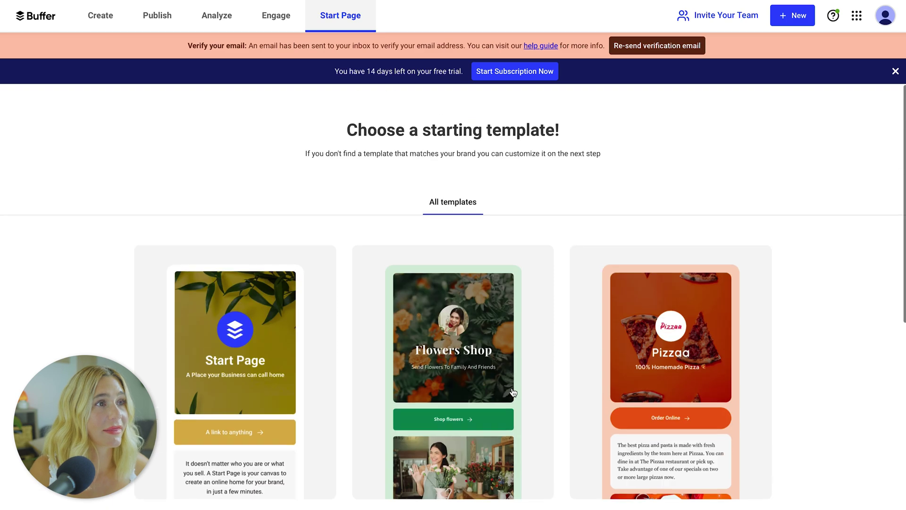
{"action": "scroll", "coordinate": [513, 393], "scroll_direction": "down", "scroll_amount": 20}
{"action": "scroll", "coordinate": [513, 393], "scroll_direction": "up", "scroll_amount": 20}
{"action": "scroll", "coordinate": [513, 392], "scroll_direction": "down", "scroll_amount": 1}
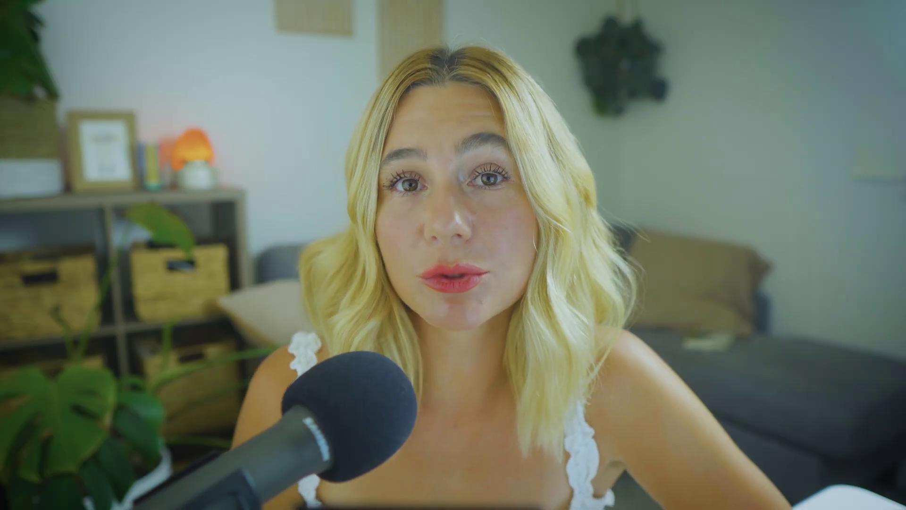